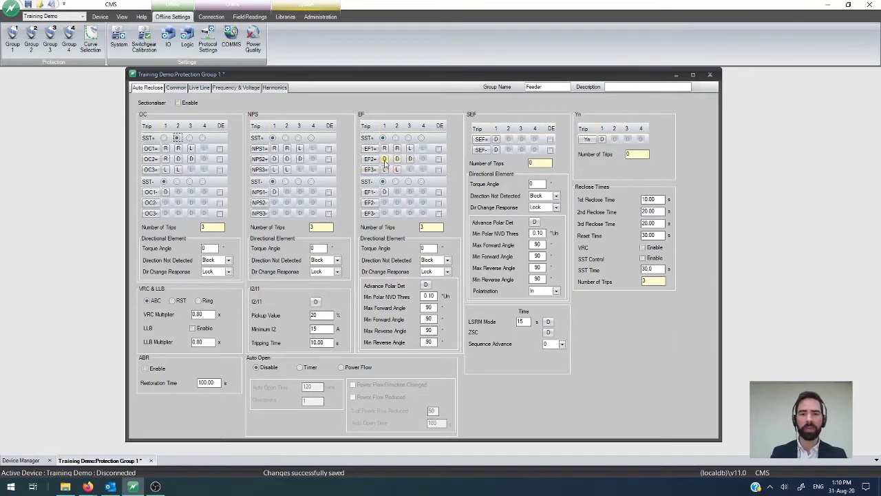
Make EF1+ and EF2+ directional (DE), then set EF1+ back to non-directional
left_click(438, 148)
left_click(438, 159)
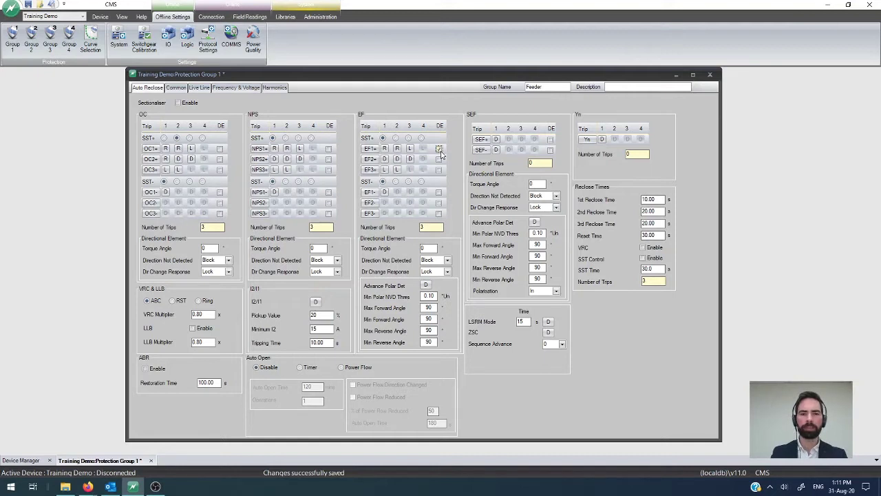
left_click(439, 150)
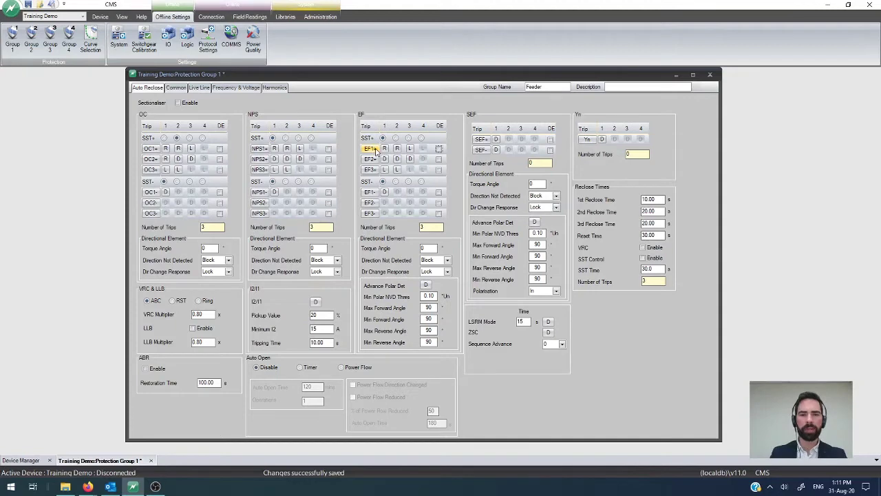
Save Protection Group 1, open the EF1+ curve settings and centre that window
left_click(28, 5)
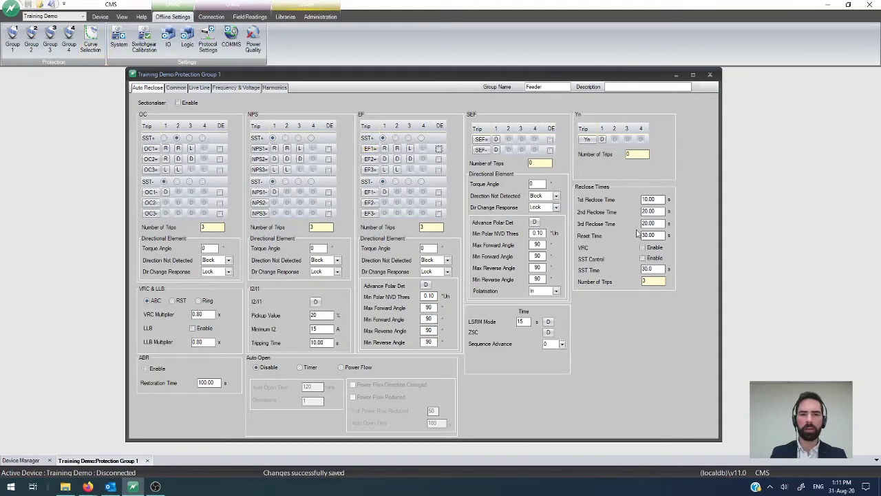
double_click(403, 172)
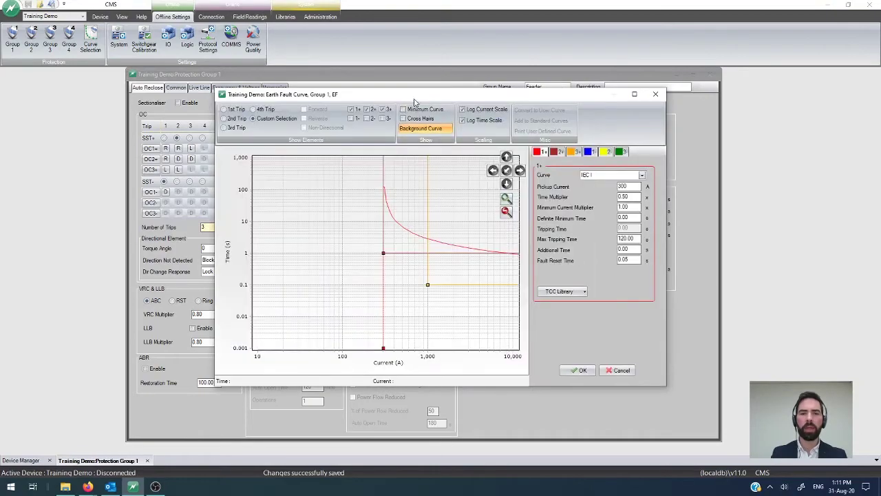
left_click_drag(415, 102, 402, 78)
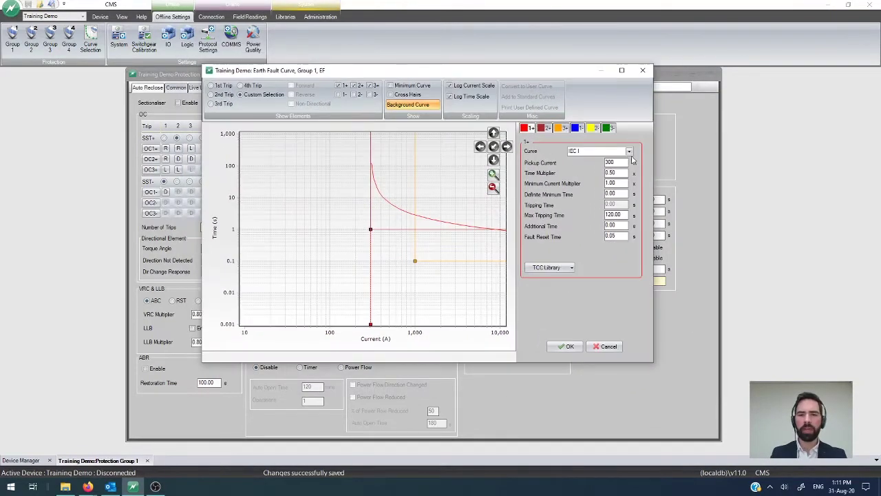
left_click_drag(481, 69, 625, 166)
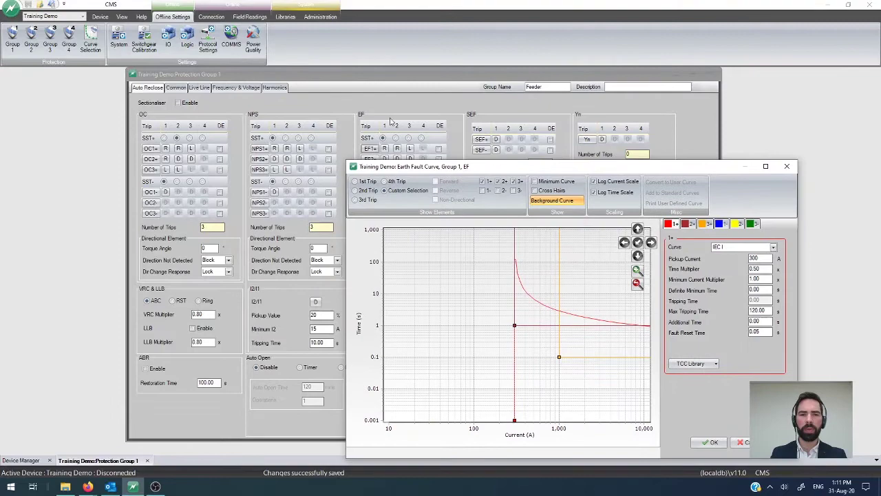
left_click_drag(480, 169, 454, 138)
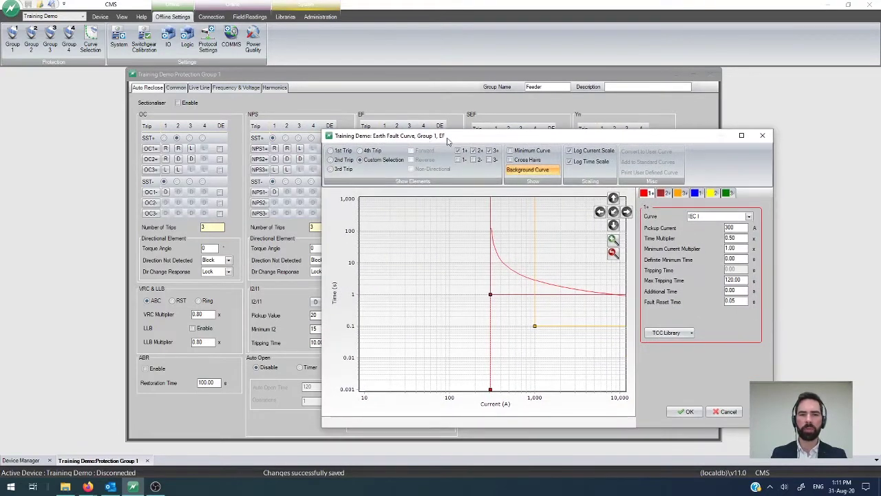
left_click_drag(519, 139, 441, 99)
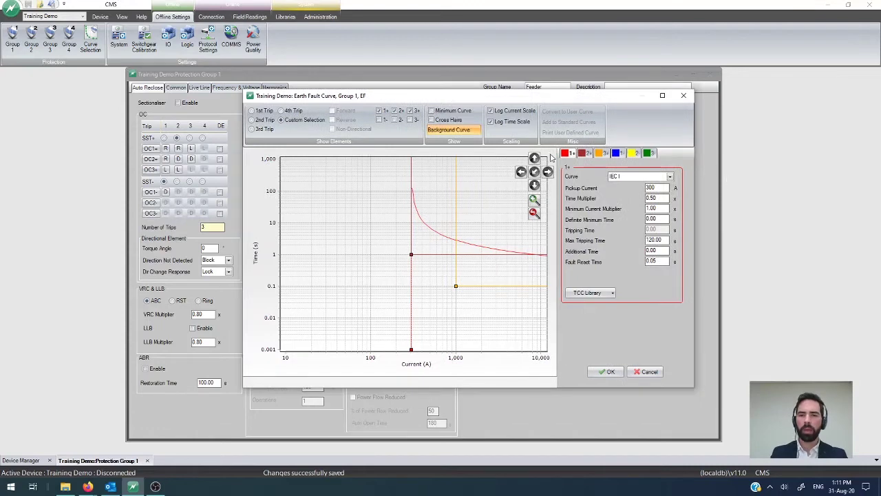
Browse the 2+, 3+, 1- and 2- element curves, then return to 1+ and list curve types
left_click(583, 154)
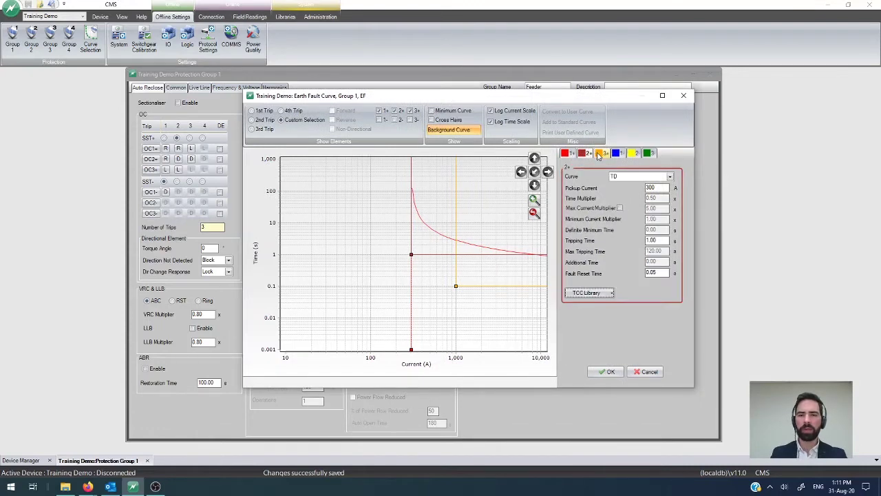
left_click(601, 153)
left_click(618, 153)
left_click(634, 153)
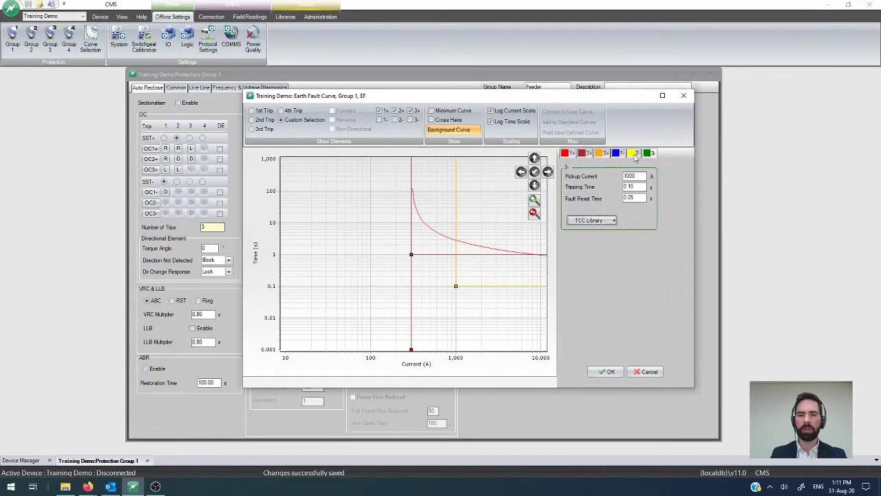
left_click(649, 154)
left_click(649, 153)
left_click(618, 153)
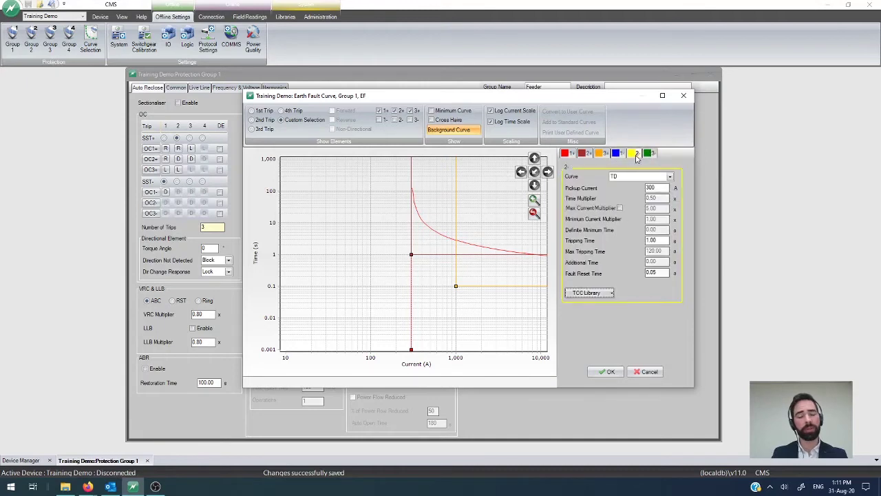
left_click(584, 154)
left_click(564, 153)
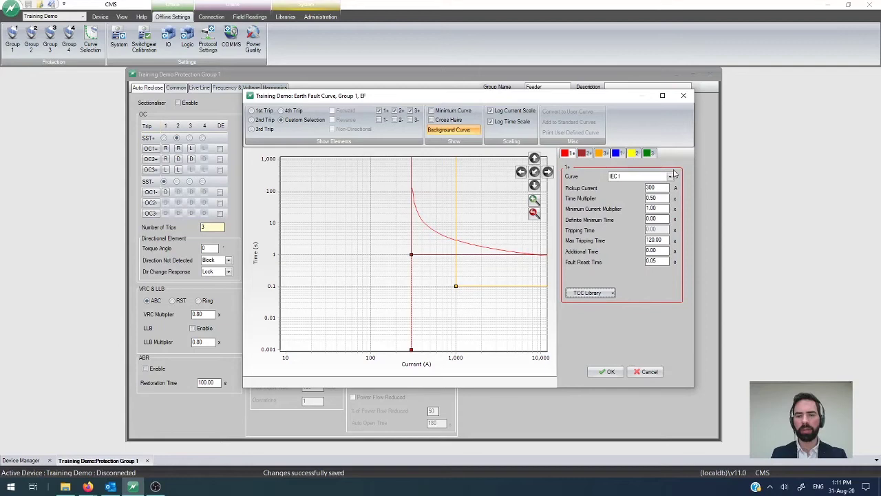
left_click(669, 176)
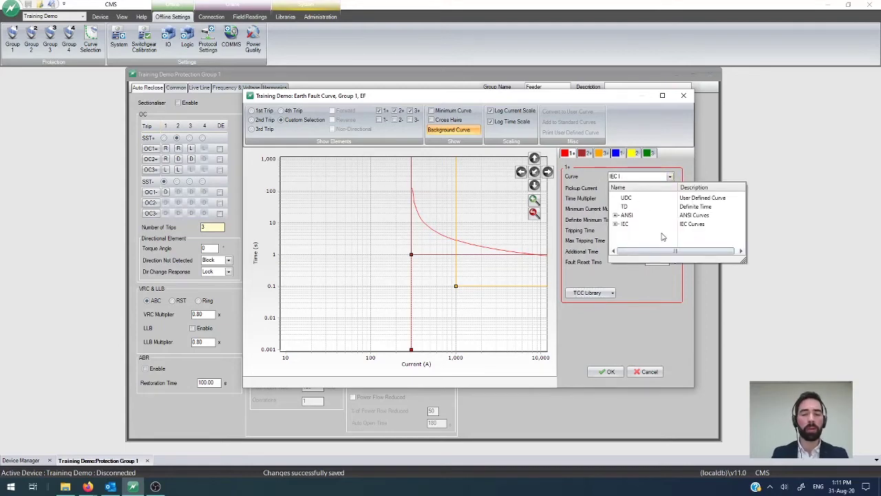
Set EF1+ to the IEC extremely inverse curve with a 240 A pickup
left_click(615, 224)
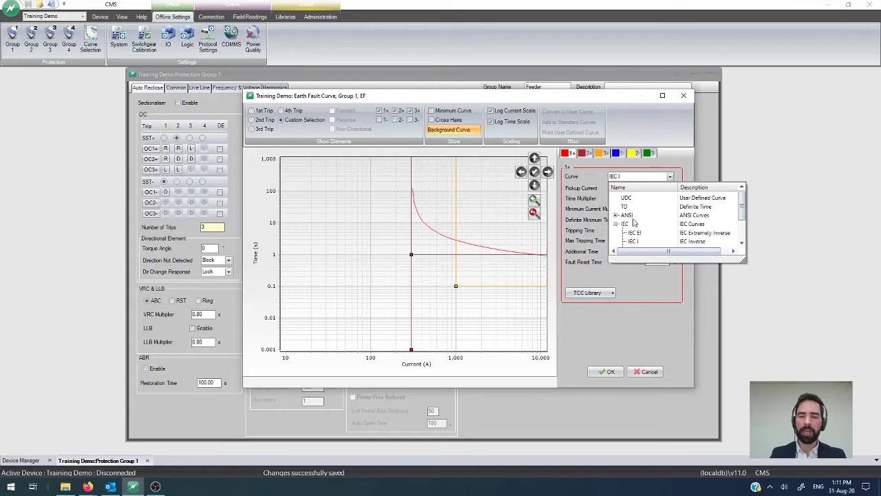
scroll(637, 224, "down", 2)
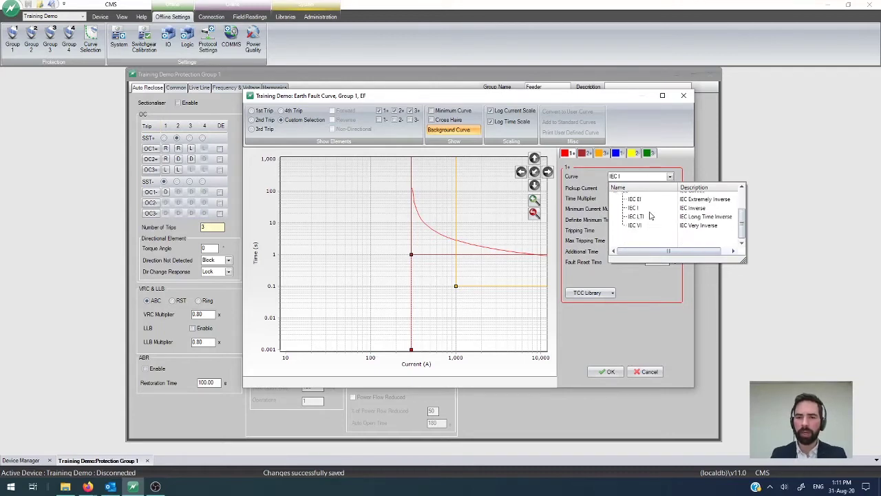
scroll(650, 216, "up", 2)
left_click(646, 229)
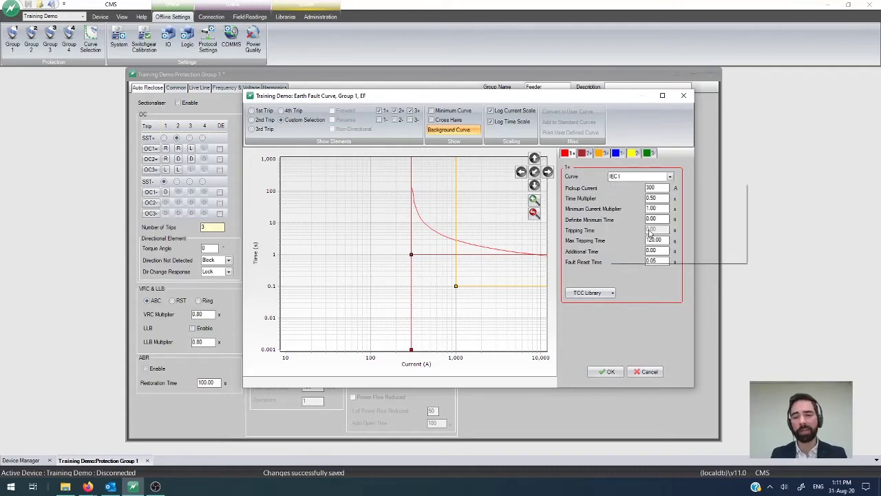
double_click(663, 187)
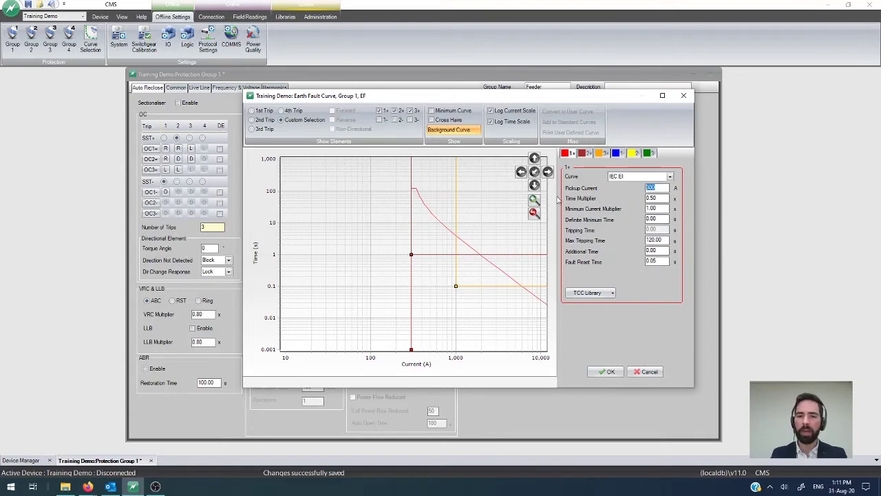
type("240")
key("Tab")
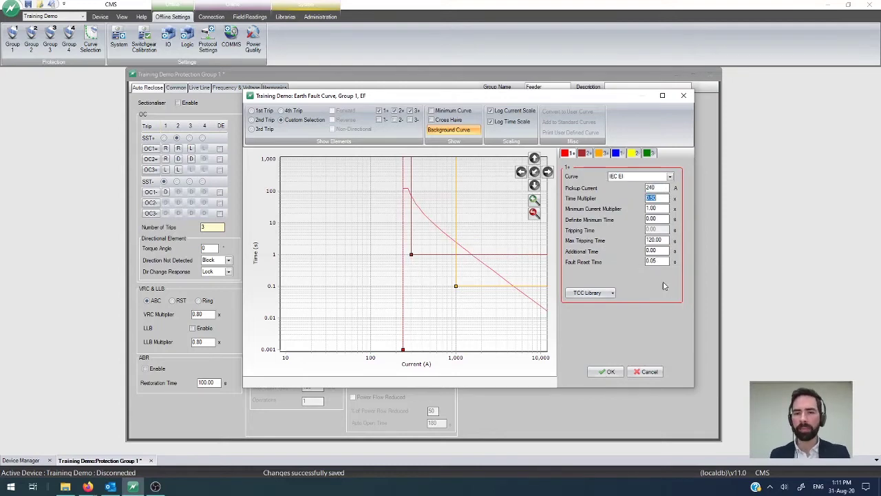
Apply a 0.70 time multiplier, 0.05 s minimum time and 120 s maximum tripping time
left_click(659, 199)
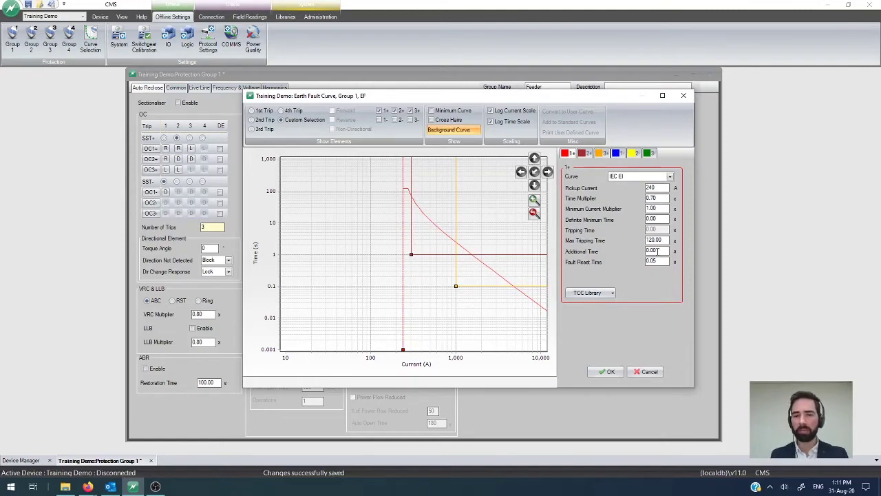
left_click(666, 207)
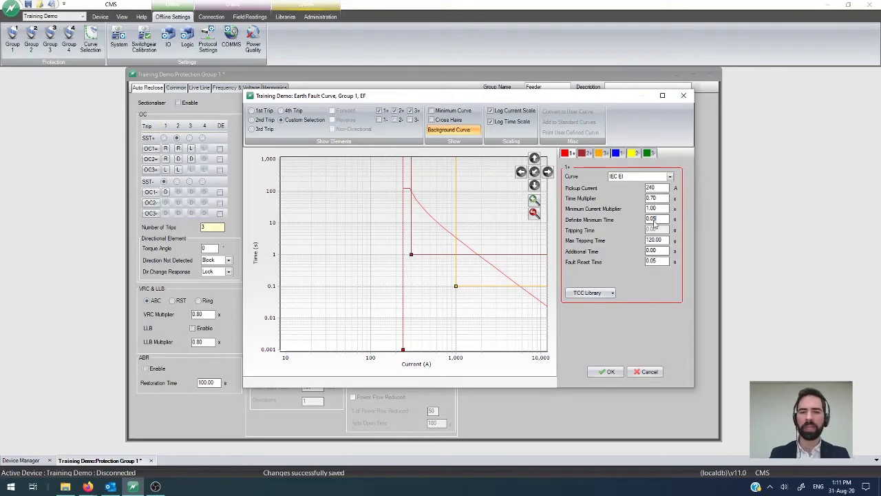
left_click(660, 239)
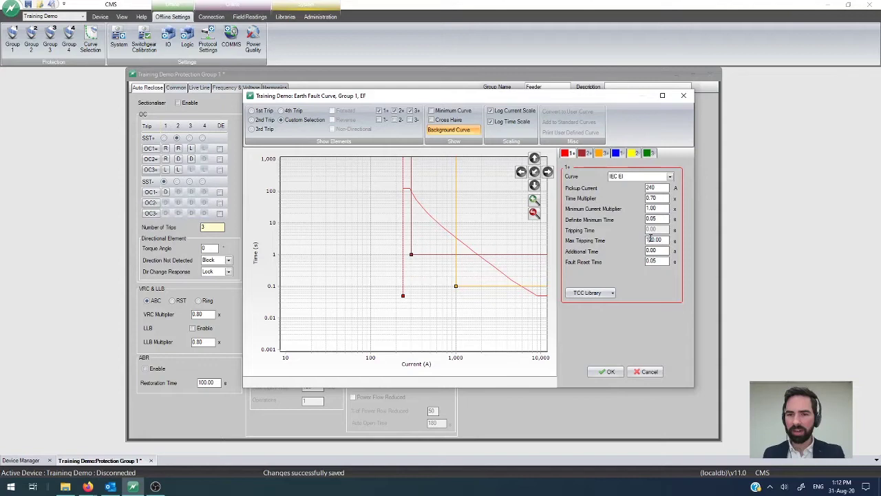
double_click(655, 240)
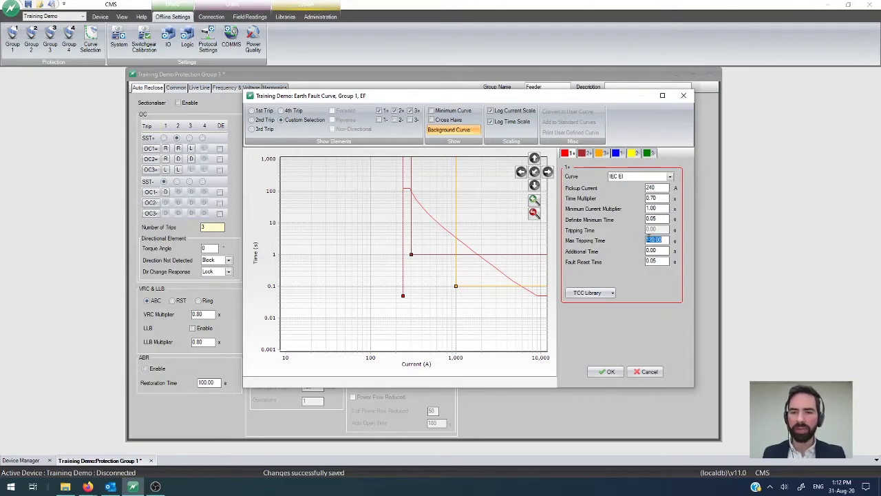
left_click(657, 240)
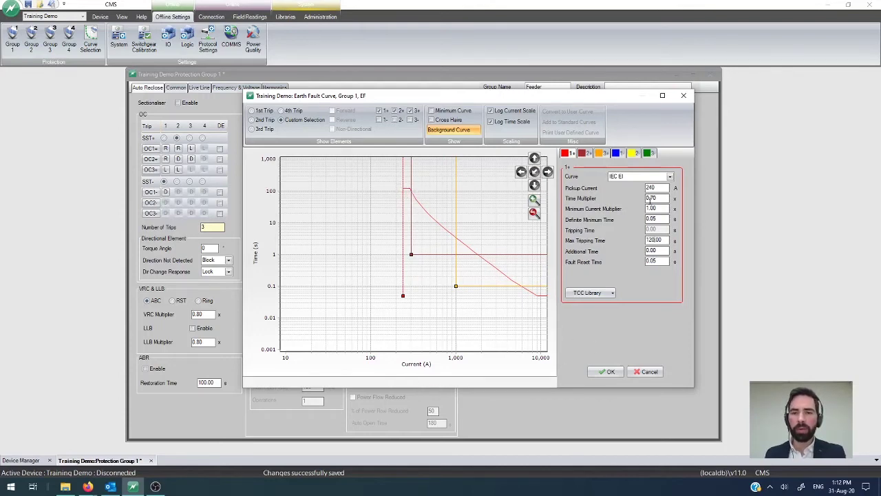
left_click(609, 372)
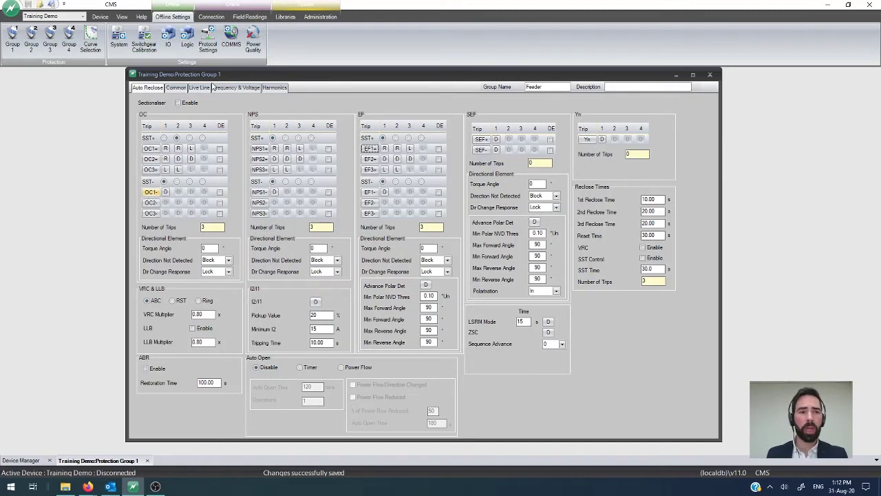
Toggle EF1+ directional and save Group 1, then set EF1+ trip 1 to A, cancelling the save prompt
left_click(438, 149)
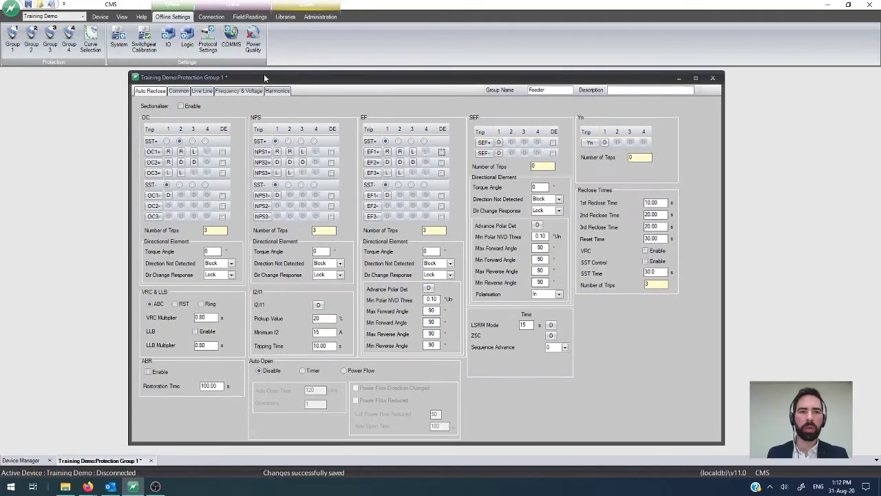
left_click_drag(263, 76, 265, 80)
left_click(27, 5)
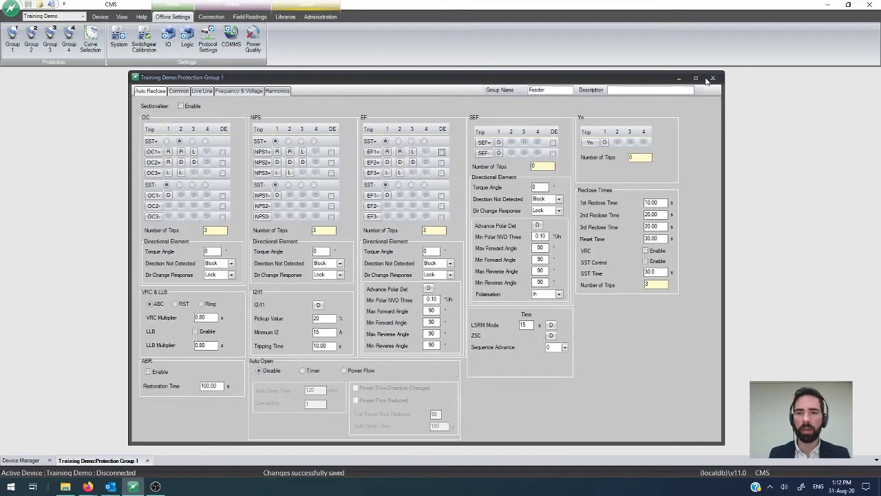
left_click(388, 153)
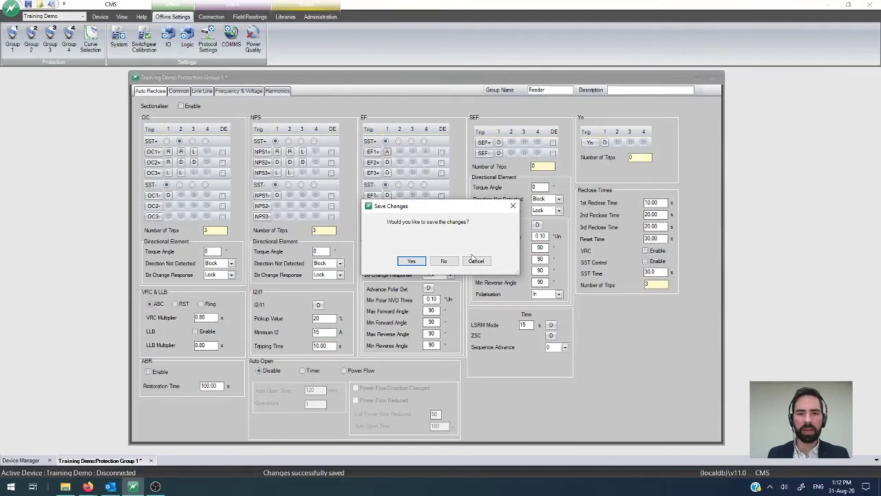
left_click(477, 261)
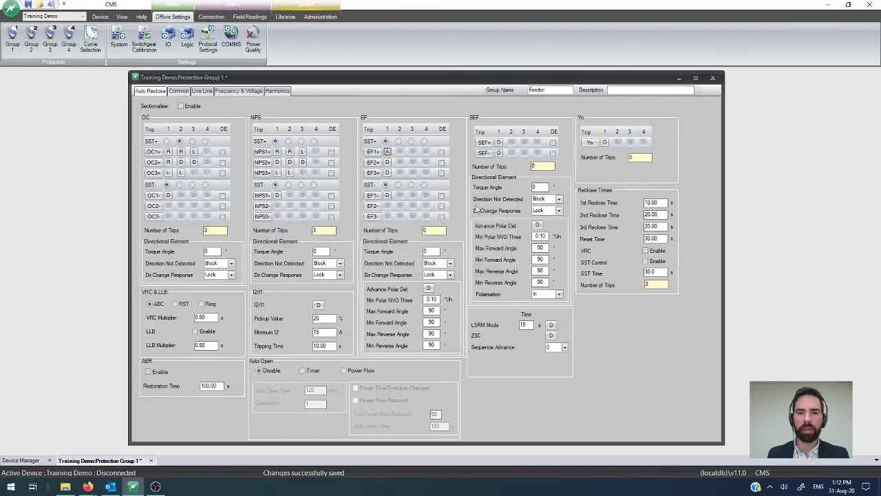
Cycle the EF1+ trip cells until they read R R L with three EF trips
left_click(387, 152)
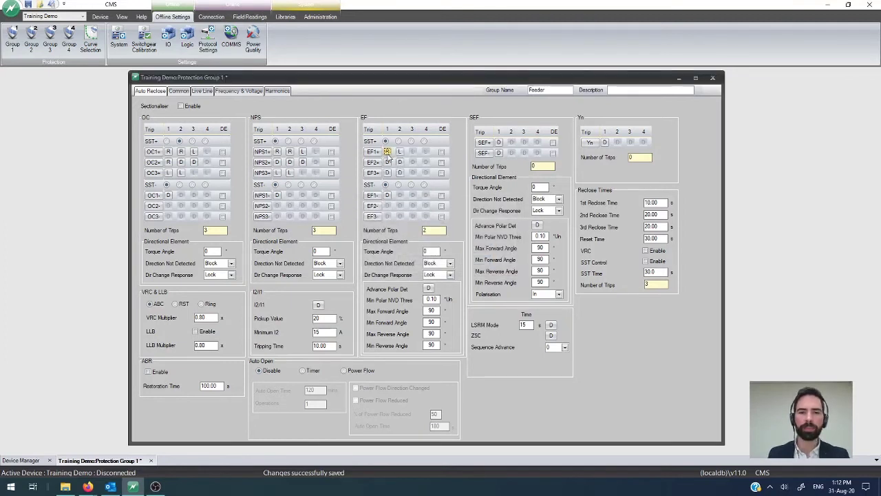
left_click(400, 151)
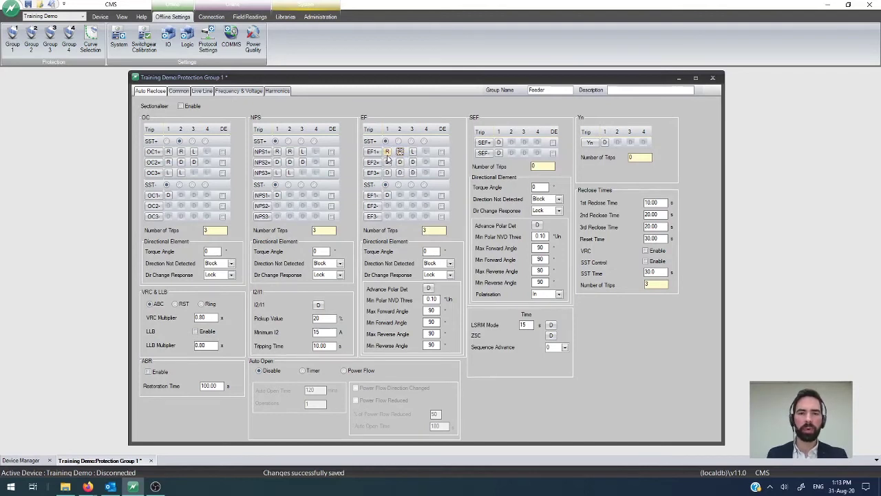
left_click(387, 152)
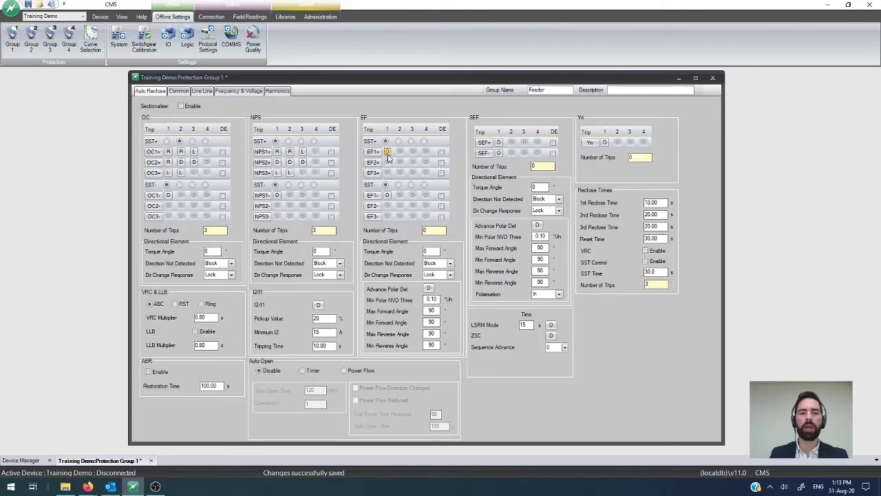
left_click(387, 152)
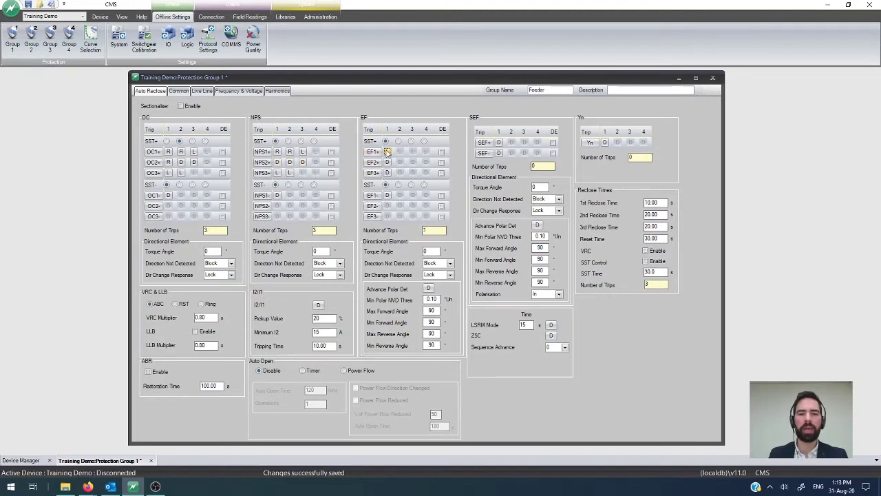
left_click(387, 152)
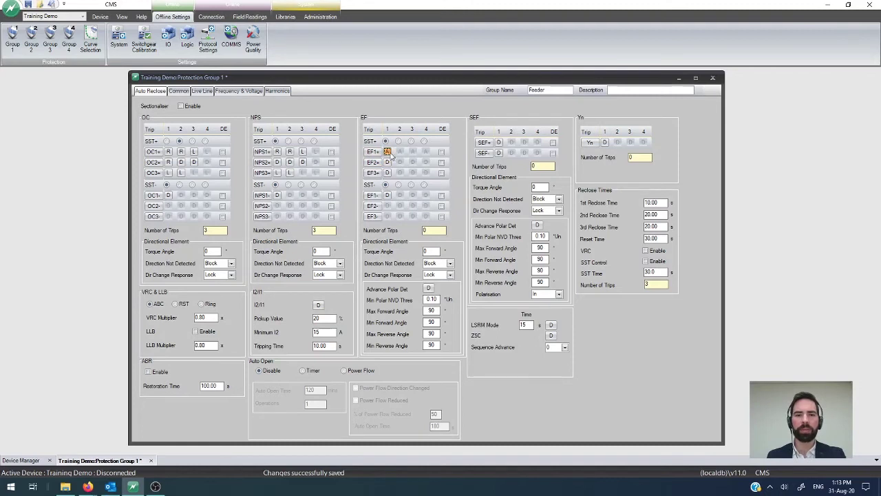
left_click(387, 152)
left_click(387, 152)
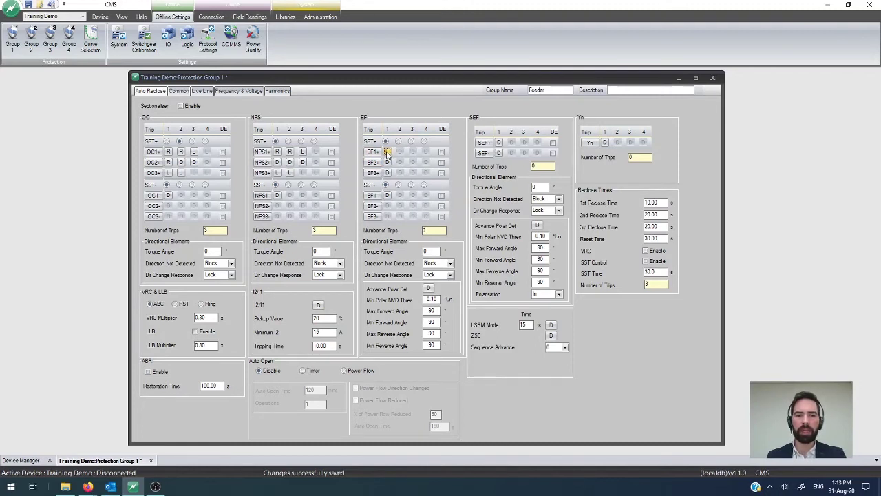
left_click(399, 151)
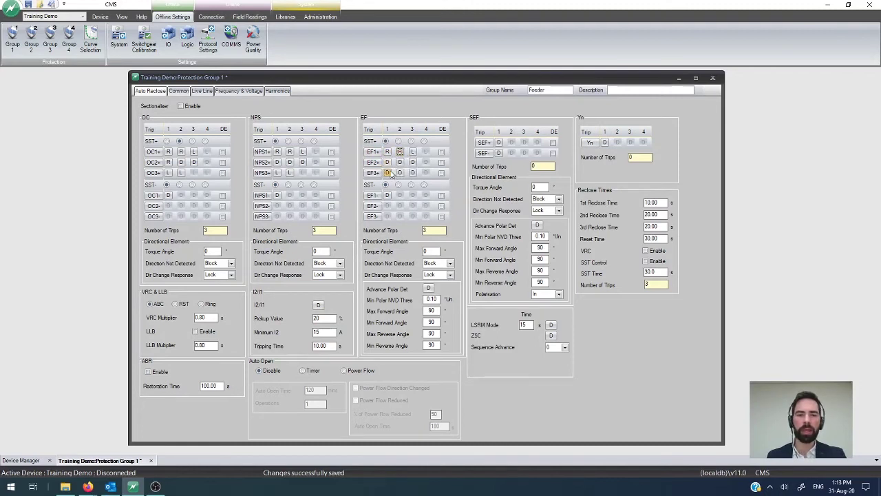
left_click(386, 172)
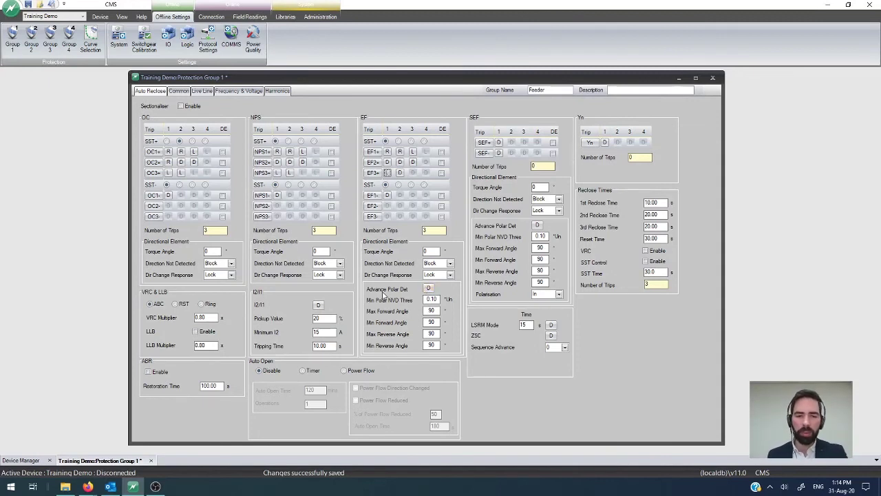
double_click(438, 312)
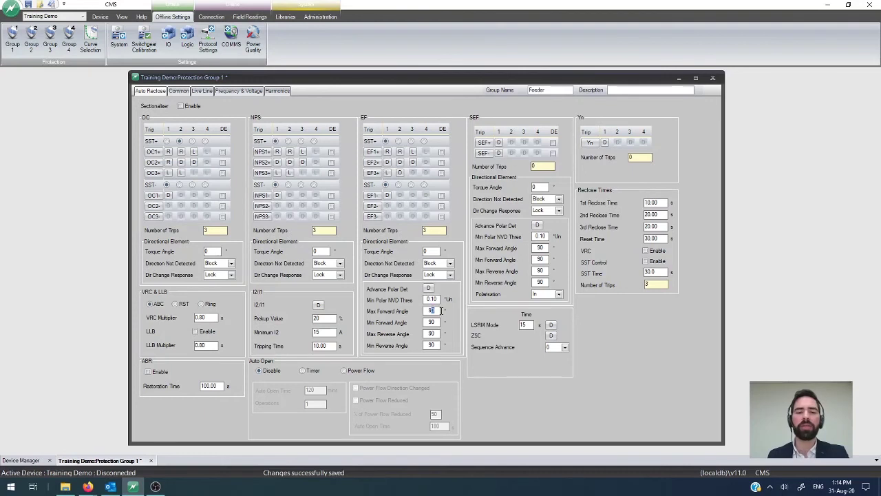
double_click(432, 322)
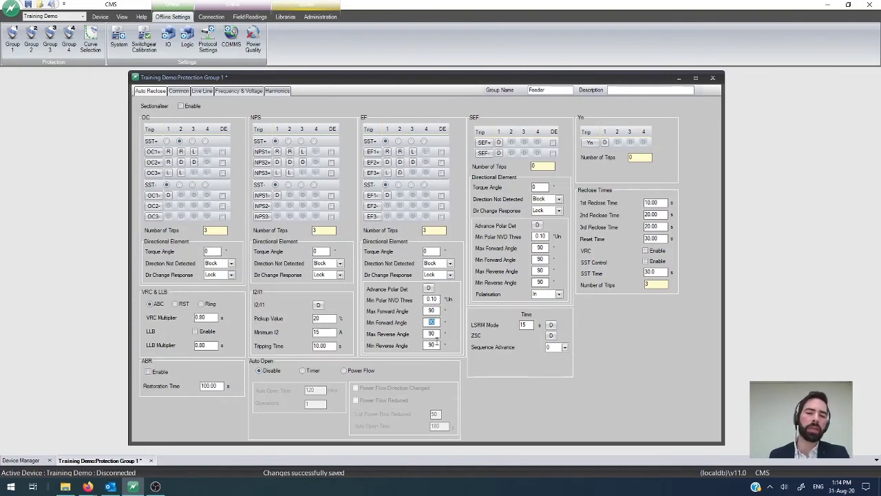
double_click(432, 333)
double_click(431, 345)
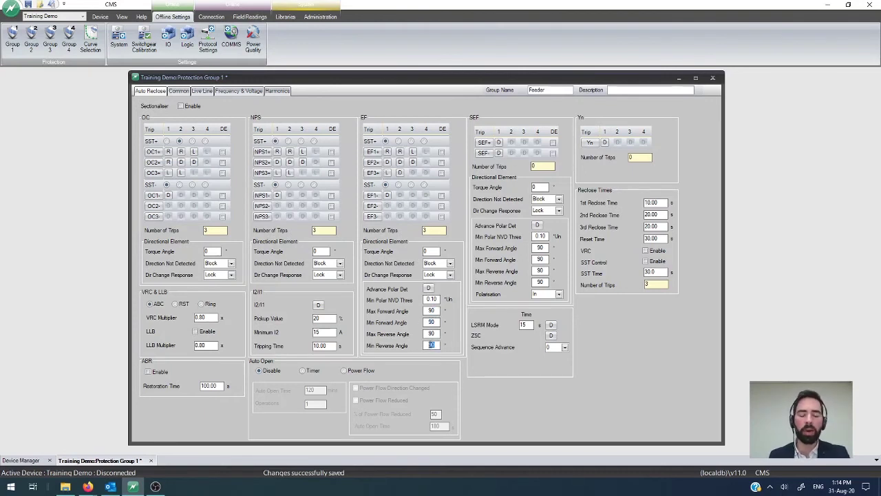
double_click(431, 311)
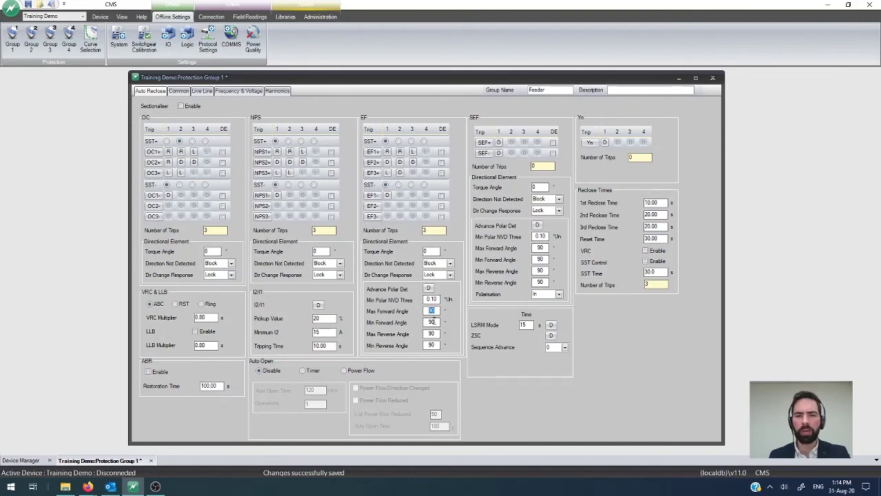
double_click(432, 333)
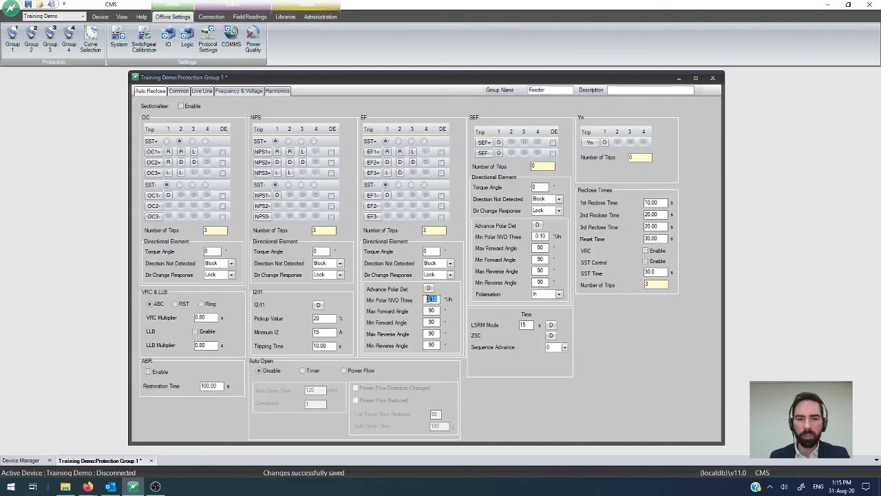
left_click(427, 298)
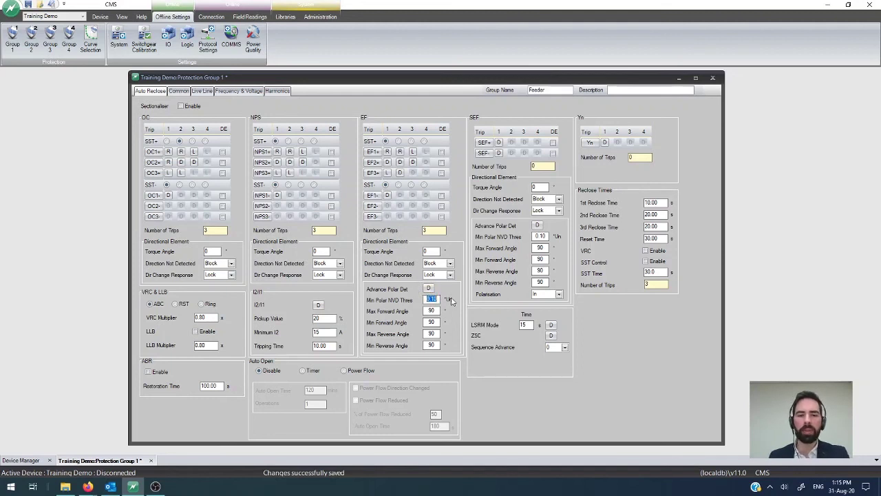